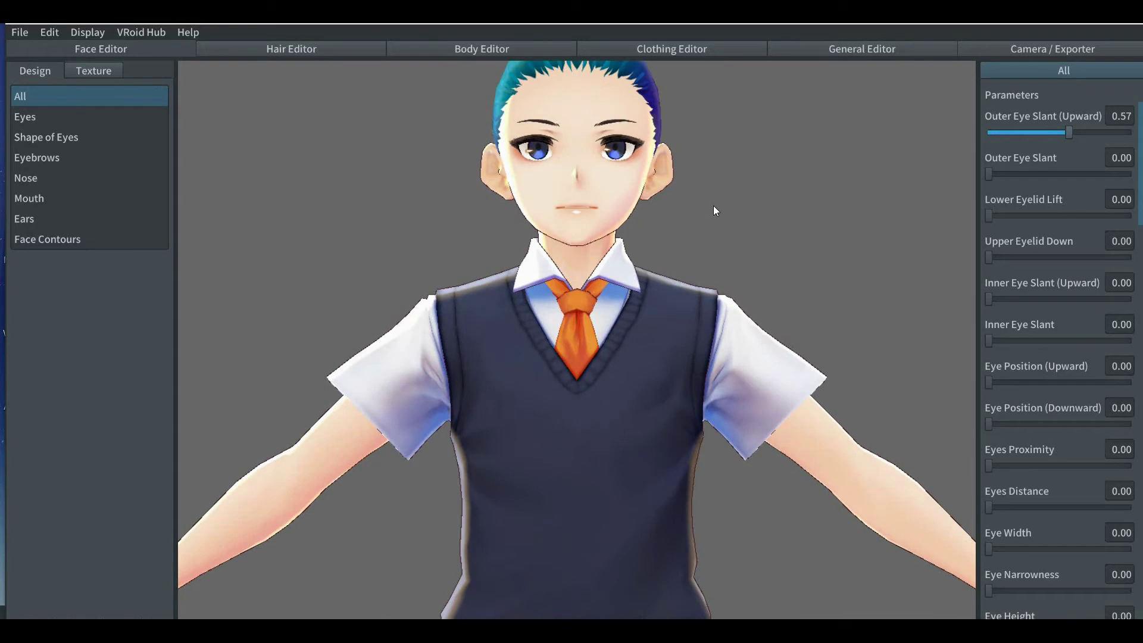
Set Outer Eye Slant to 0.45 and Outer Eye Slant (Upward) to 0.10
{"action": "middle_click_drag", "start_coordinate": [728, 202], "coordinate": [730, 256]}
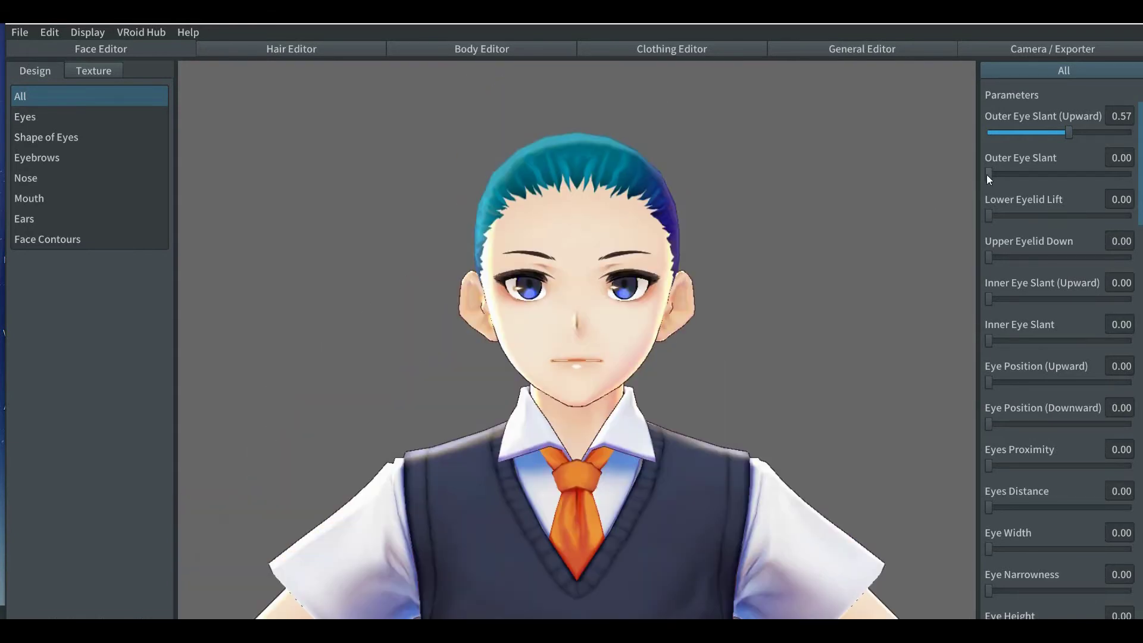
{"action": "left_click_drag", "start_coordinate": [987, 174], "coordinate": [1053, 174]}
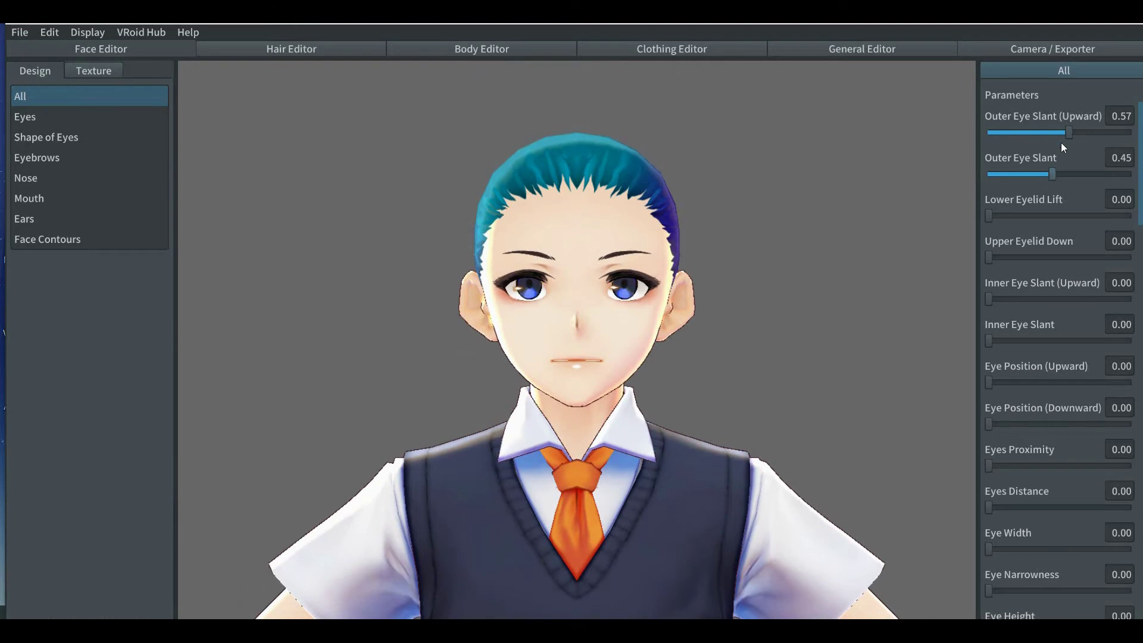
{"action": "left_click_drag", "start_coordinate": [1069, 131], "coordinate": [1004, 131]}
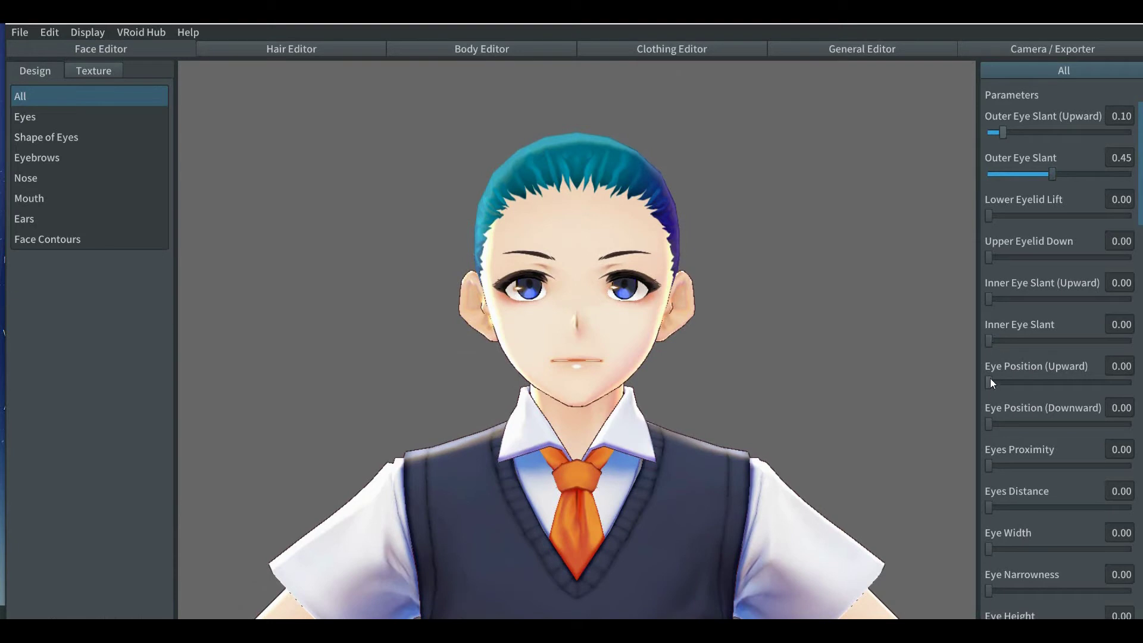
Undo an accidental Eye Position change and set Eye Width to 0.60
{"action": "left_click_drag", "start_coordinate": [991, 382], "coordinate": [1075, 382]}
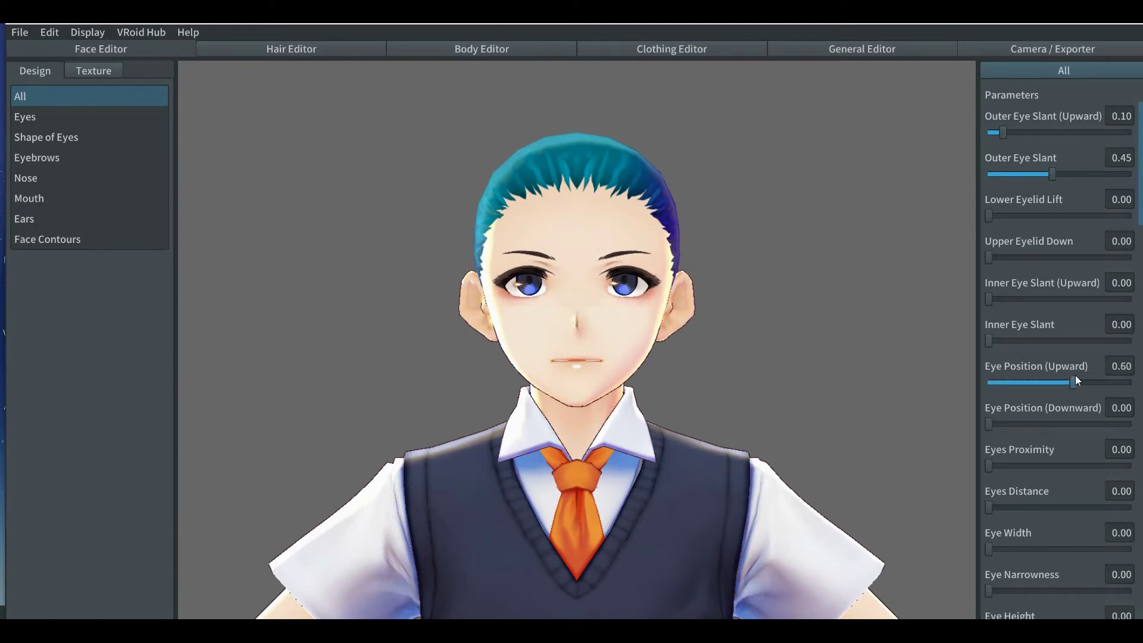
{"action": "key", "text": "ctrl+z"}
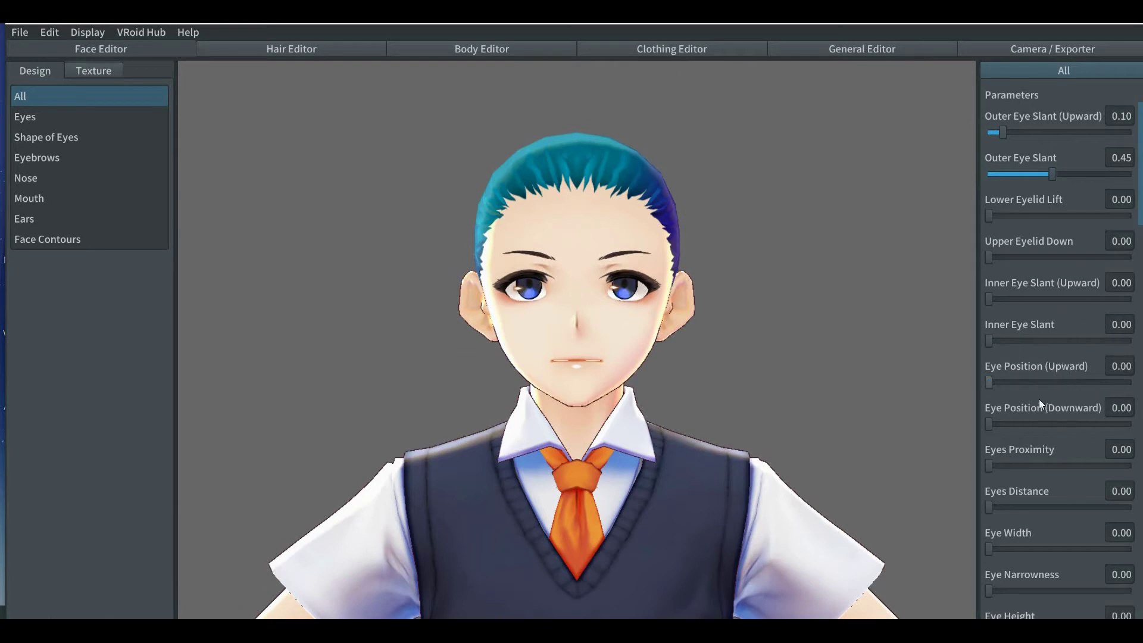
{"action": "left_click_drag", "start_coordinate": [992, 549], "coordinate": [1076, 541]}
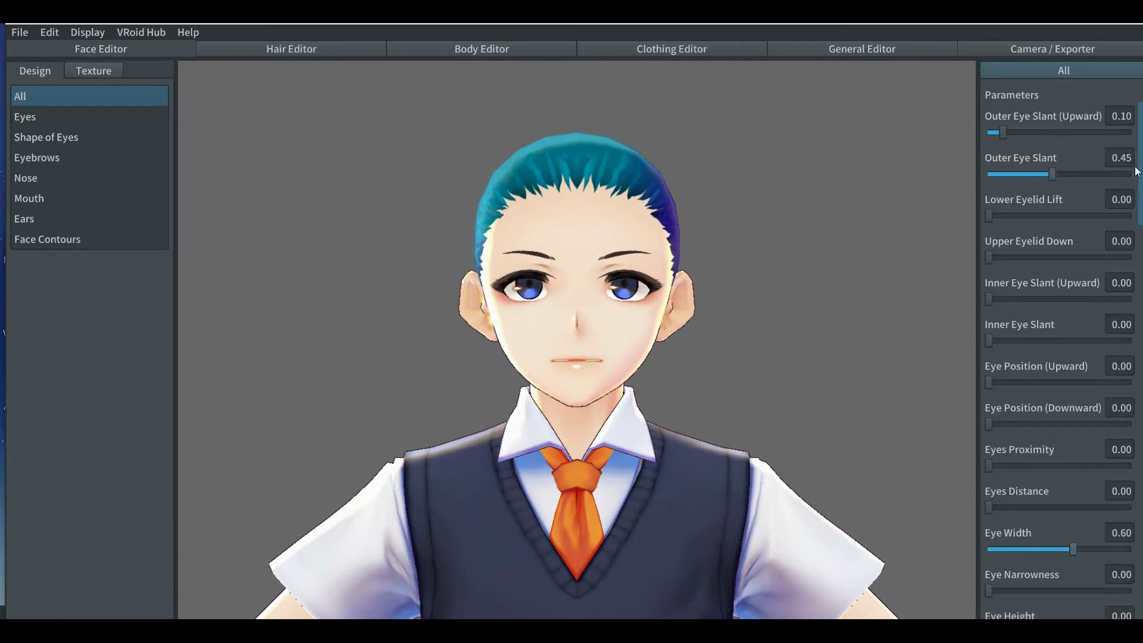
{"action": "left_click_drag", "start_coordinate": [1140, 178], "coordinate": [1141, 197]}
{"action": "scroll", "coordinate": [1137, 197], "scroll_direction": "down", "scroll_amount": 5}
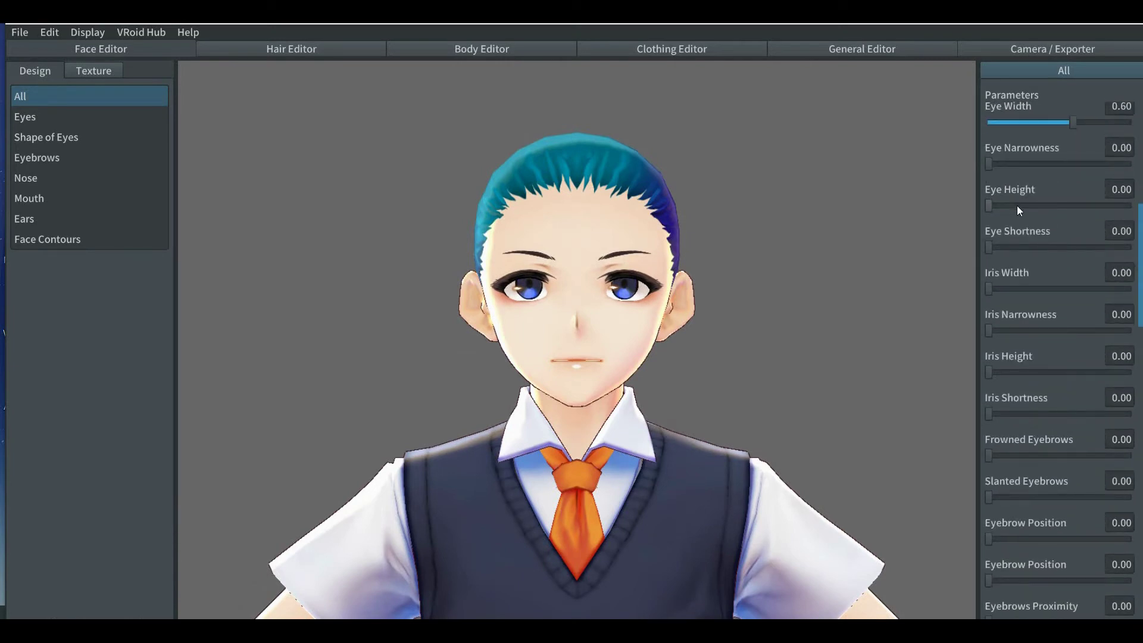
Set Eye Height to 0.58 and enlarge the nose to 0.48
{"action": "left_click_drag", "start_coordinate": [1017, 206], "coordinate": [1076, 189]}
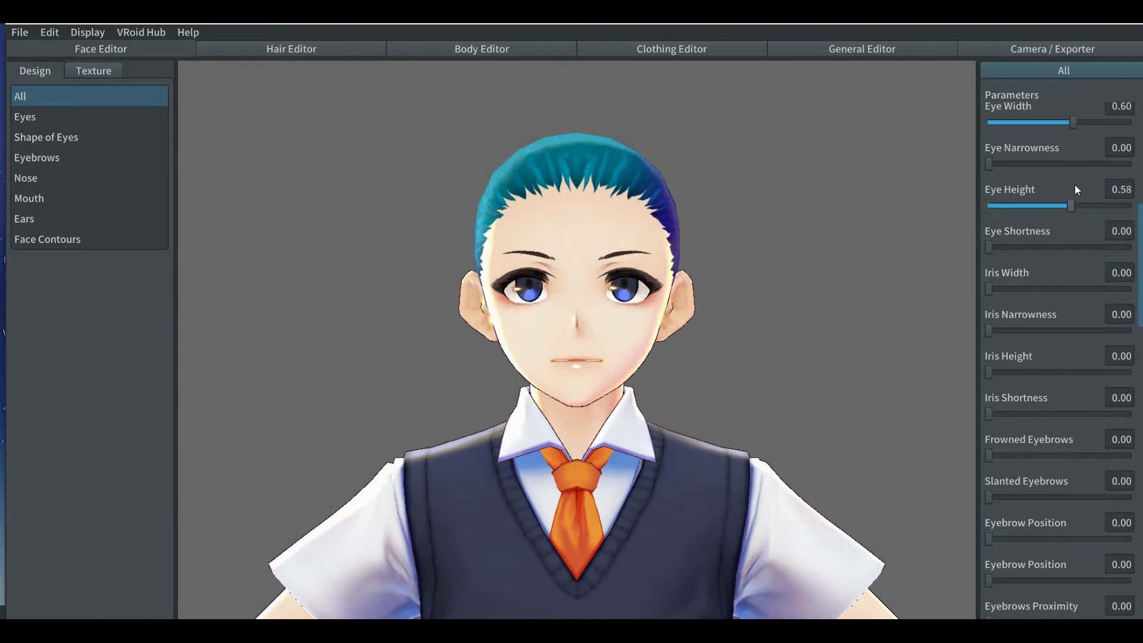
{"action": "scroll", "coordinate": [1088, 179], "scroll_direction": "down", "scroll_amount": 4}
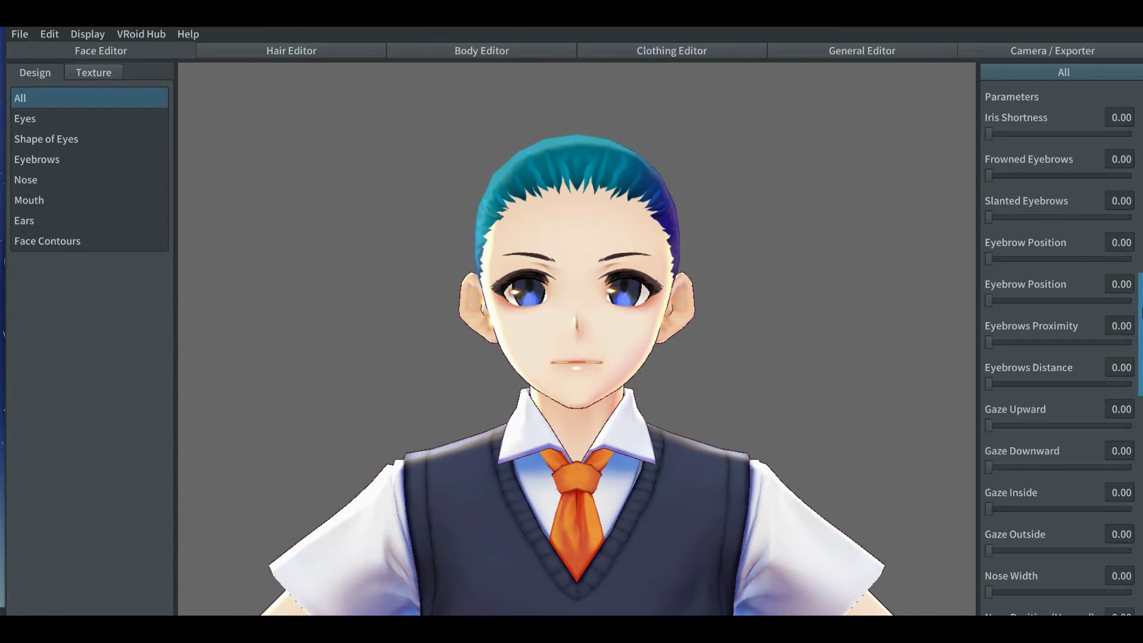
{"action": "left_click_drag", "start_coordinate": [1141, 310], "coordinate": [1131, 411]}
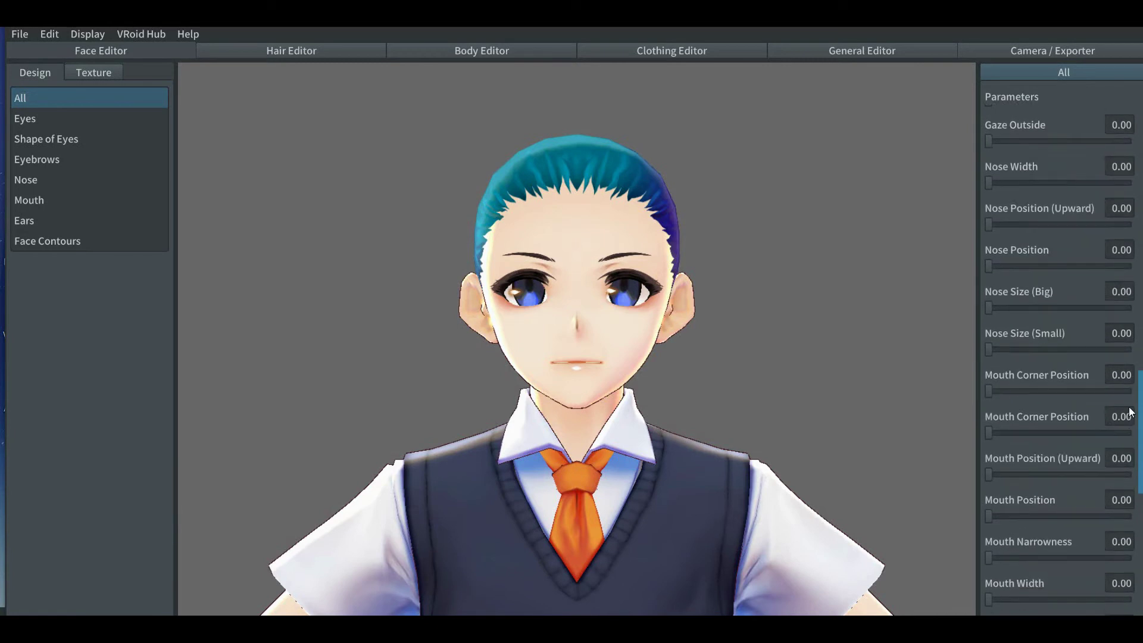
{"action": "left_click_drag", "start_coordinate": [1038, 308], "coordinate": [975, 312]}
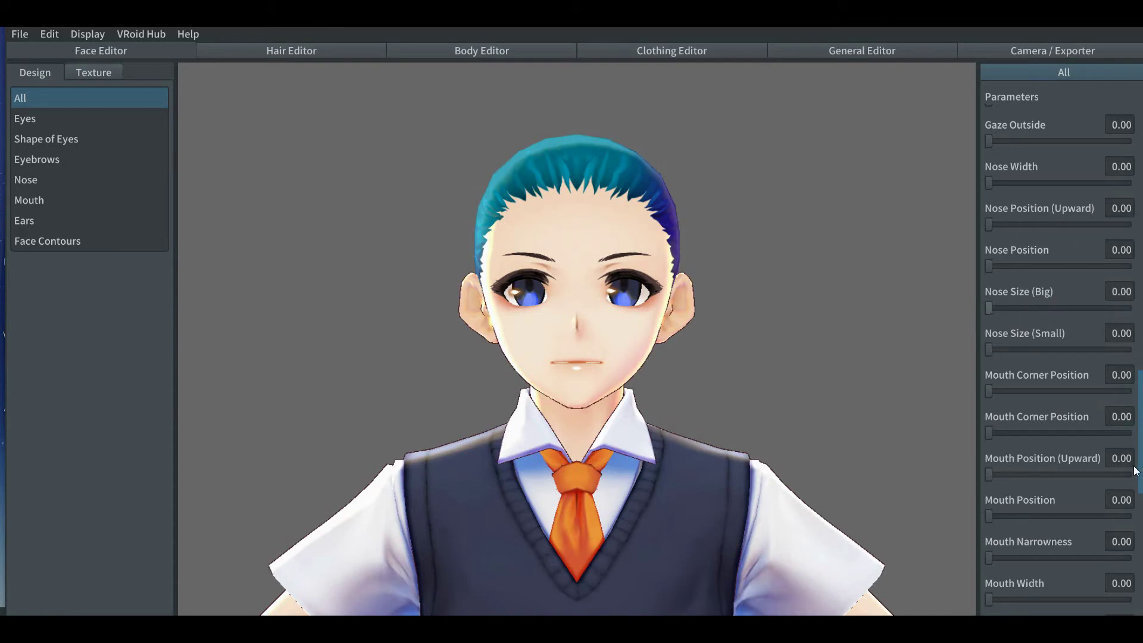
Set Chin Tip 0.76, Chin Sharpness 0.57 and Head Top 0.55, then switch to Body Editor
{"action": "left_click_drag", "start_coordinate": [1140, 458], "coordinate": [1120, 551]}
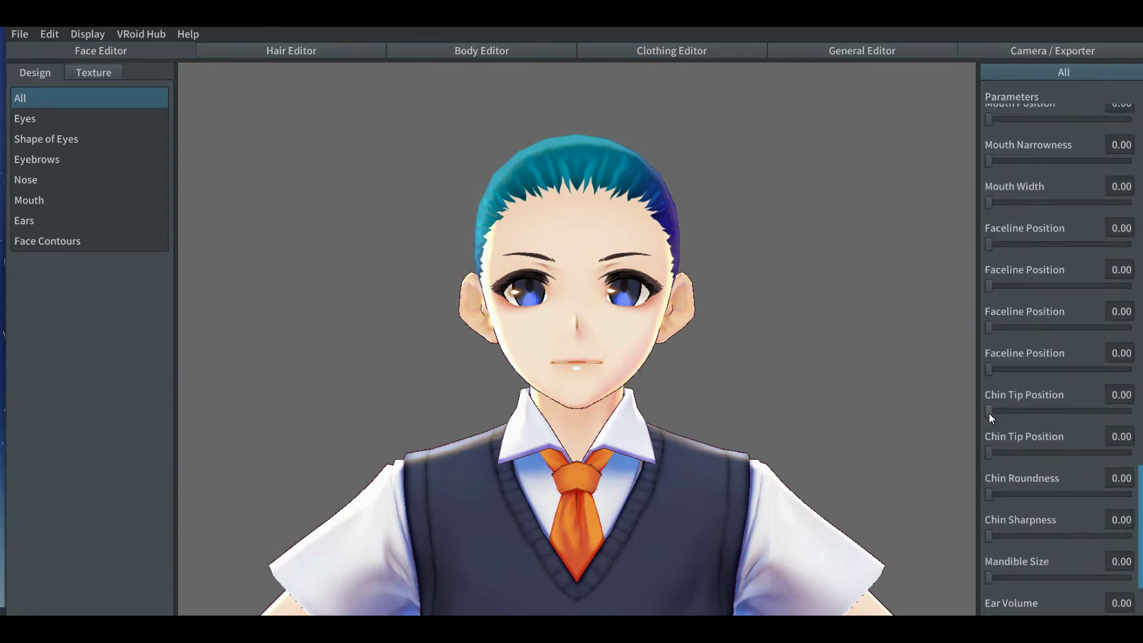
{"action": "left_click_drag", "start_coordinate": [989, 413], "coordinate": [995, 452]}
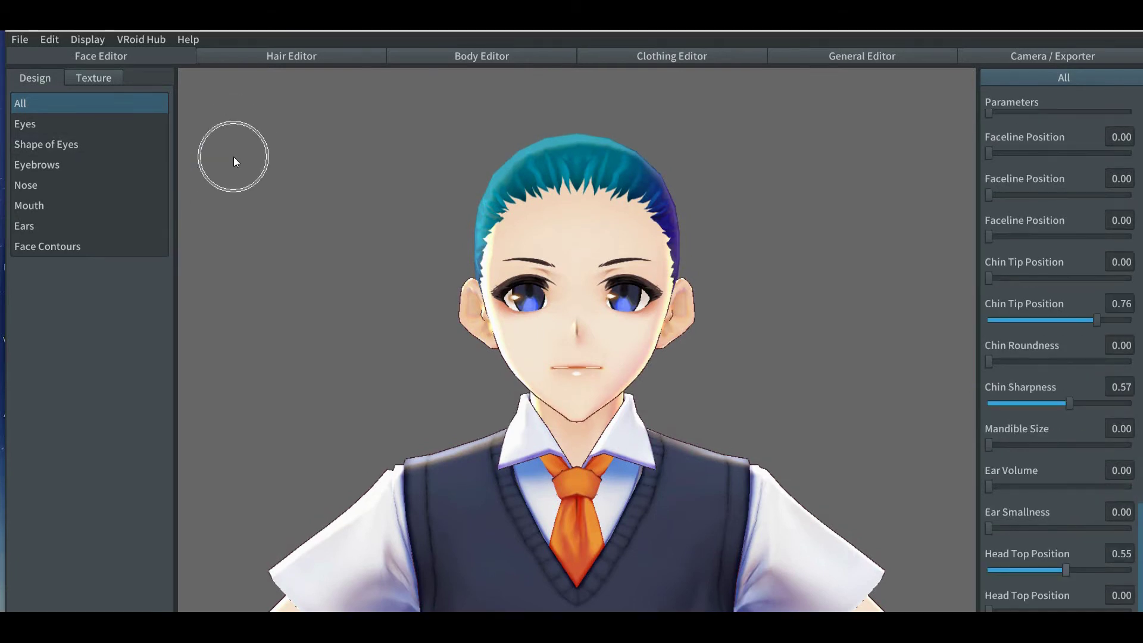
{"action": "left_click", "coordinate": [235, 161]}
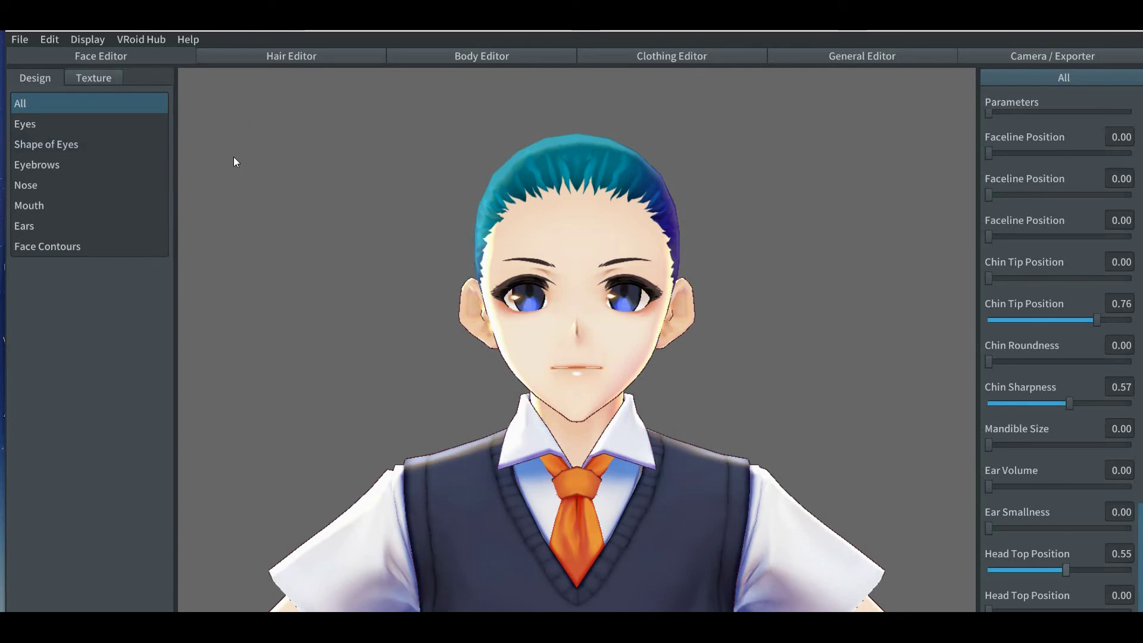
{"action": "left_click", "coordinate": [445, 55]}
{"action": "left_click", "coordinate": [726, 142]}
Raise Whole Body Tallness to 0.46, leaving Shortness at 0.00, and frame the full avatar
{"action": "left_click", "coordinate": [726, 142]}
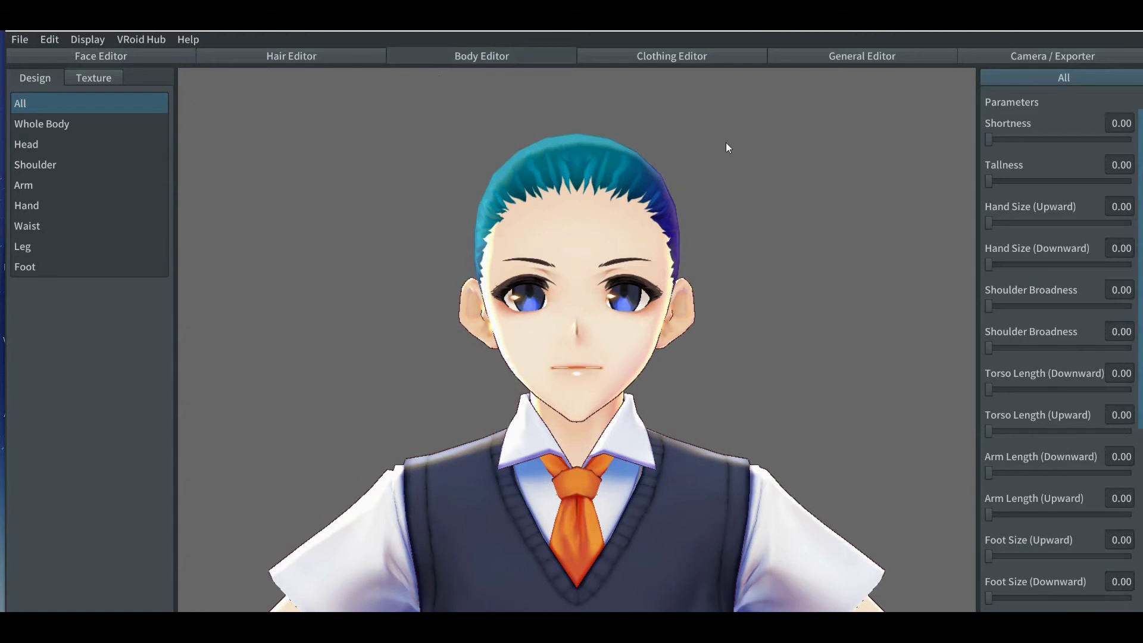
{"action": "left_click", "coordinate": [96, 130]}
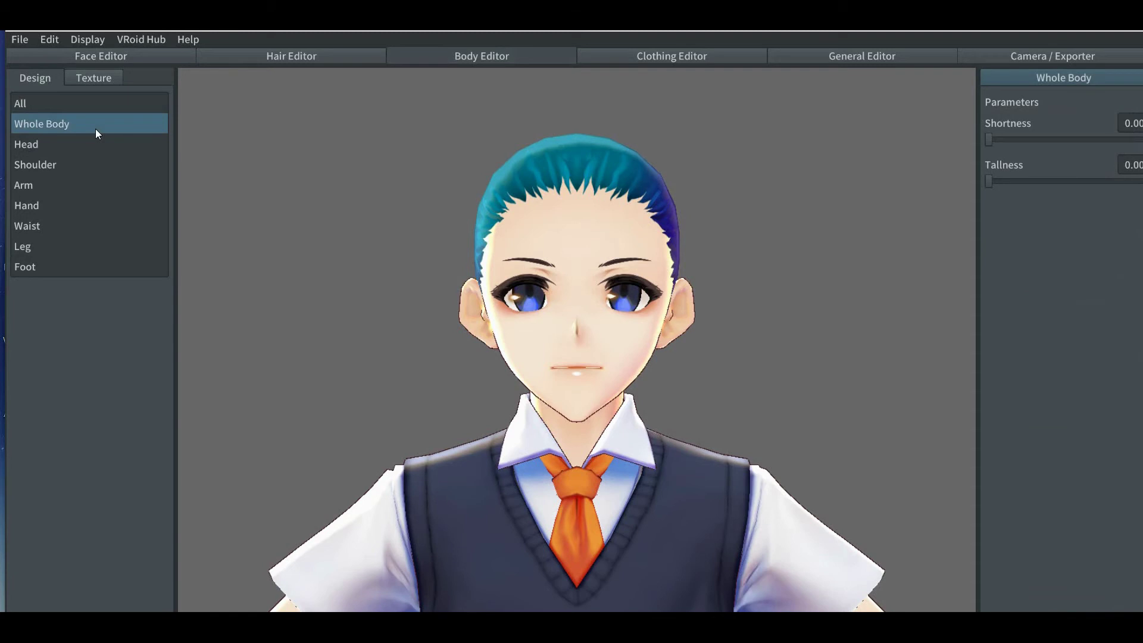
{"action": "left_click", "coordinate": [744, 222]}
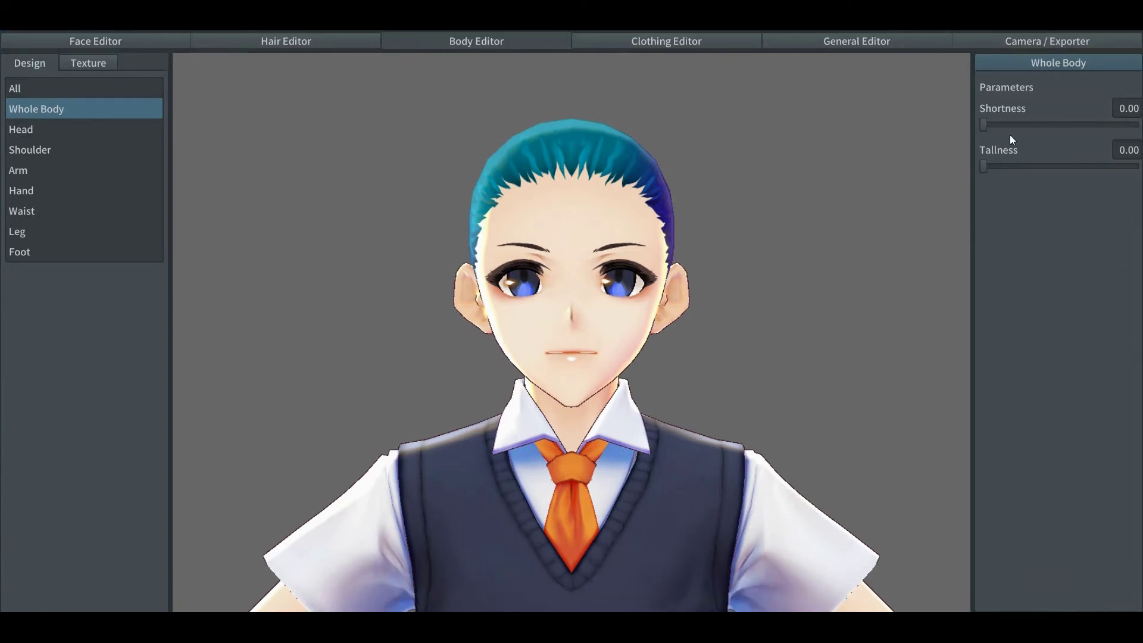
{"action": "left_click_drag", "start_coordinate": [983, 166], "coordinate": [1056, 171]}
{"action": "scroll", "coordinate": [730, 236], "scroll_direction": "down", "scroll_amount": 3}
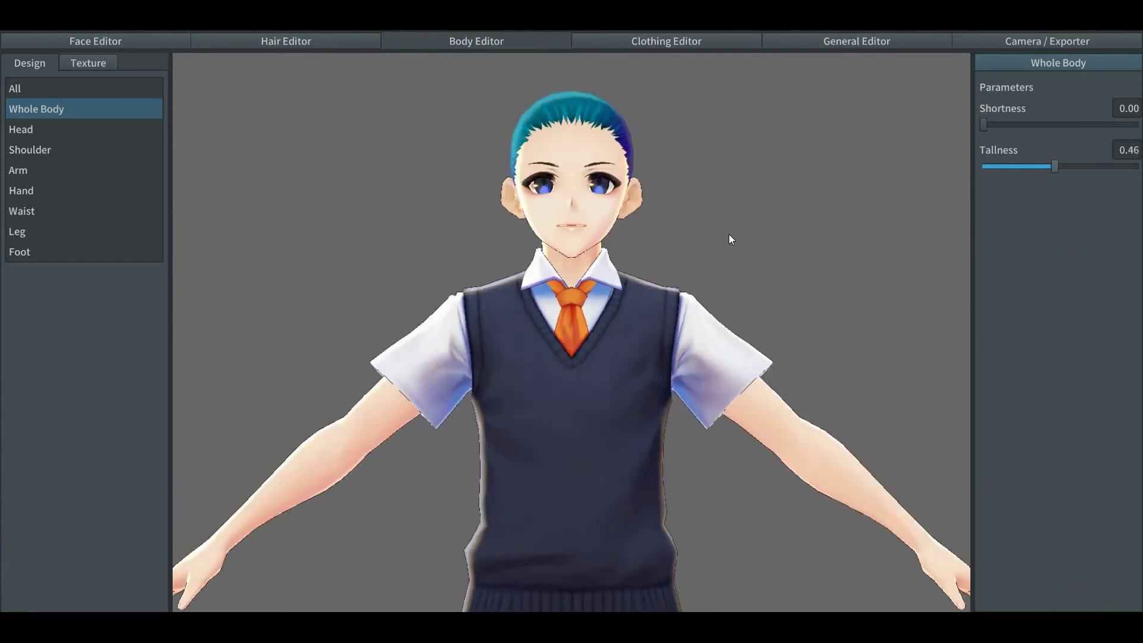
{"action": "scroll", "coordinate": [730, 237], "scroll_direction": "down", "scroll_amount": 2}
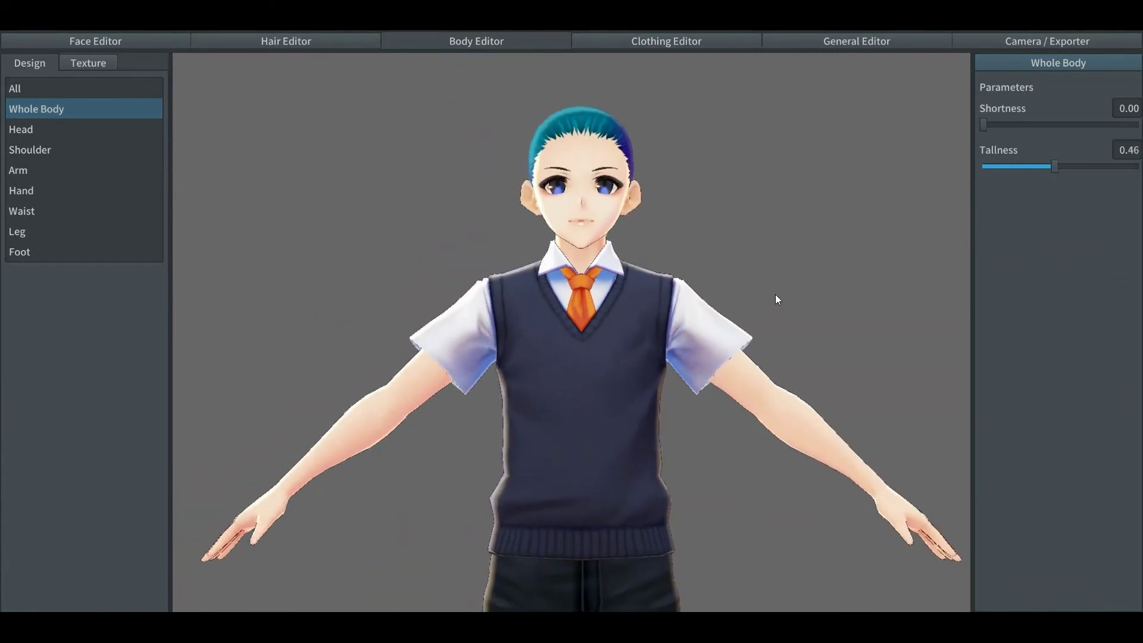
{"action": "middle_click_drag", "start_coordinate": [776, 295], "coordinate": [777, 269]}
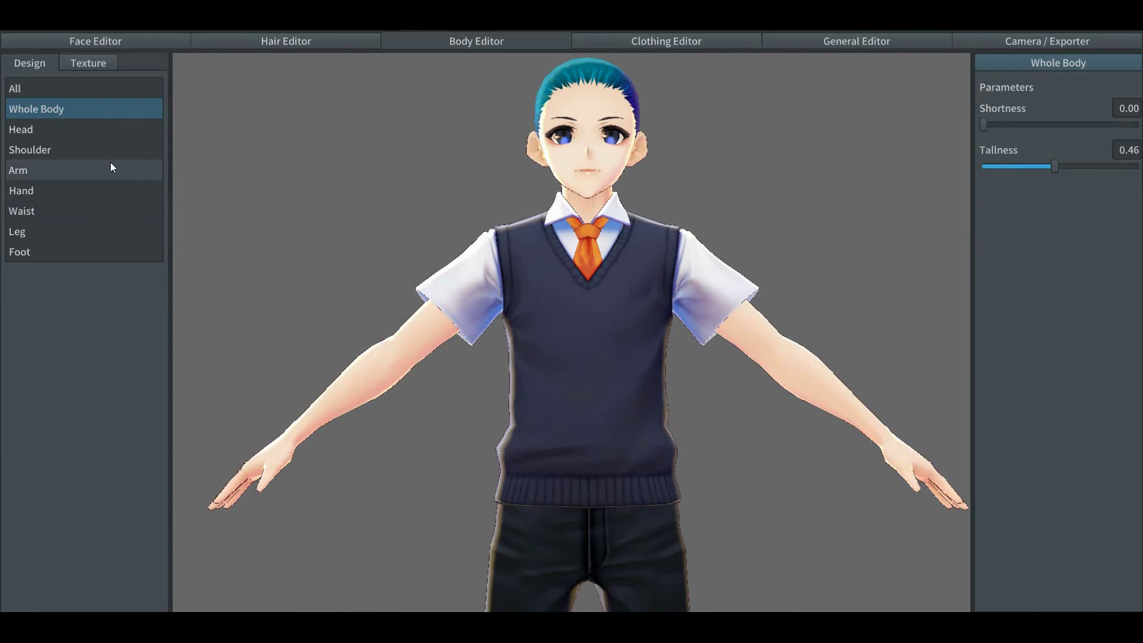
Make the avatar's head slightly taller in the Head settings
{"action": "left_click", "coordinate": [56, 129]}
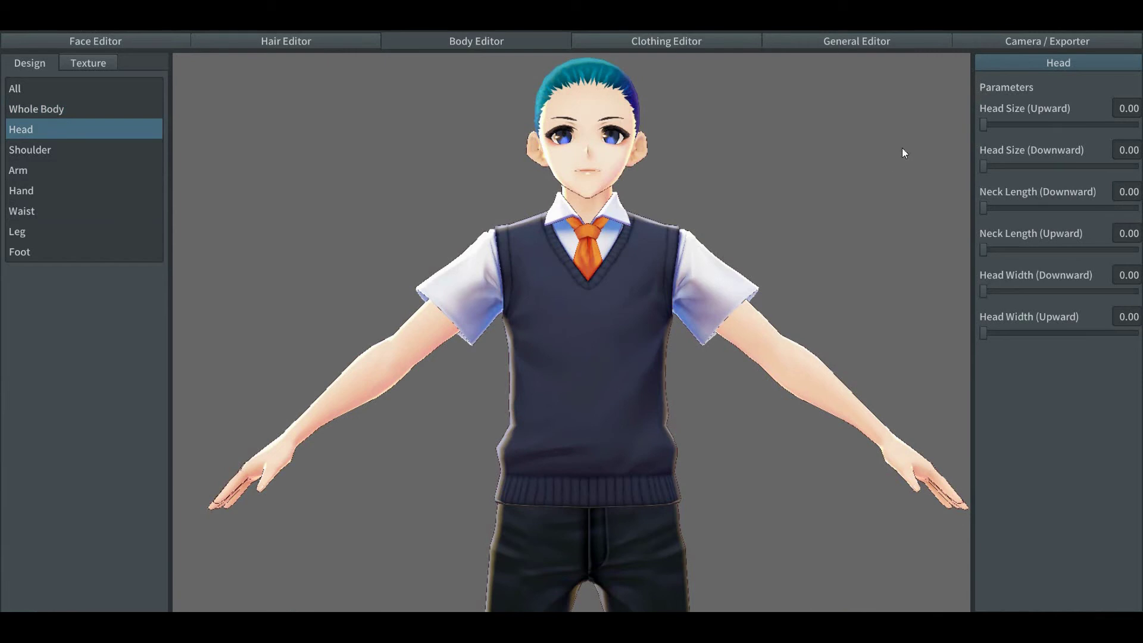
{"action": "left_click", "coordinate": [983, 124]}
{"action": "mouse_move", "coordinate": [984, 124]}
{"action": "left_mouse_down"}
{"action": "mouse_move", "coordinate": [1103, 121]}
{"action": "mouse_move", "coordinate": [985, 110]}
{"action": "left_mouse_up"}
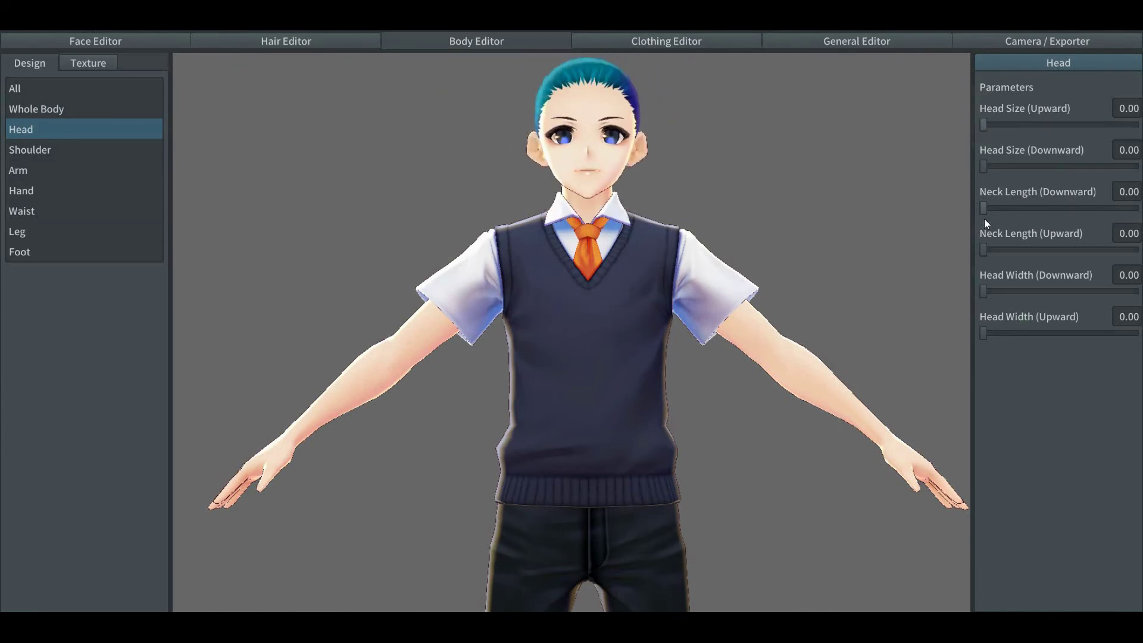
Lengthen the neck to 0.30 and raise Shoulder Broadness to 0.44
{"action": "left_click_drag", "start_coordinate": [984, 247], "coordinate": [1037, 250]}
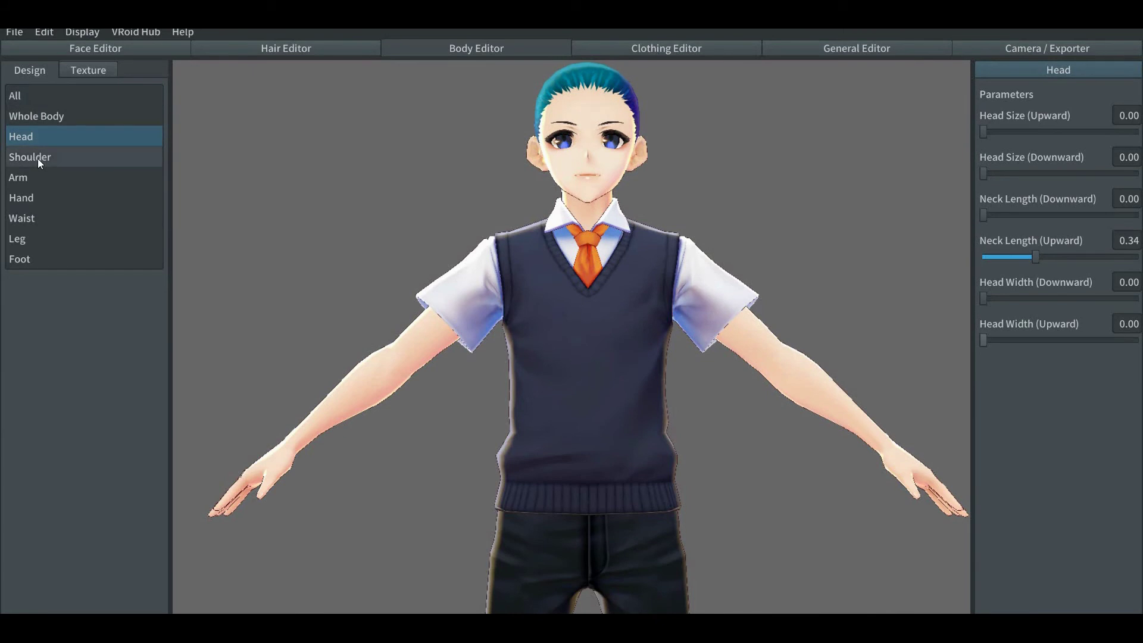
{"action": "left_click", "coordinate": [38, 159]}
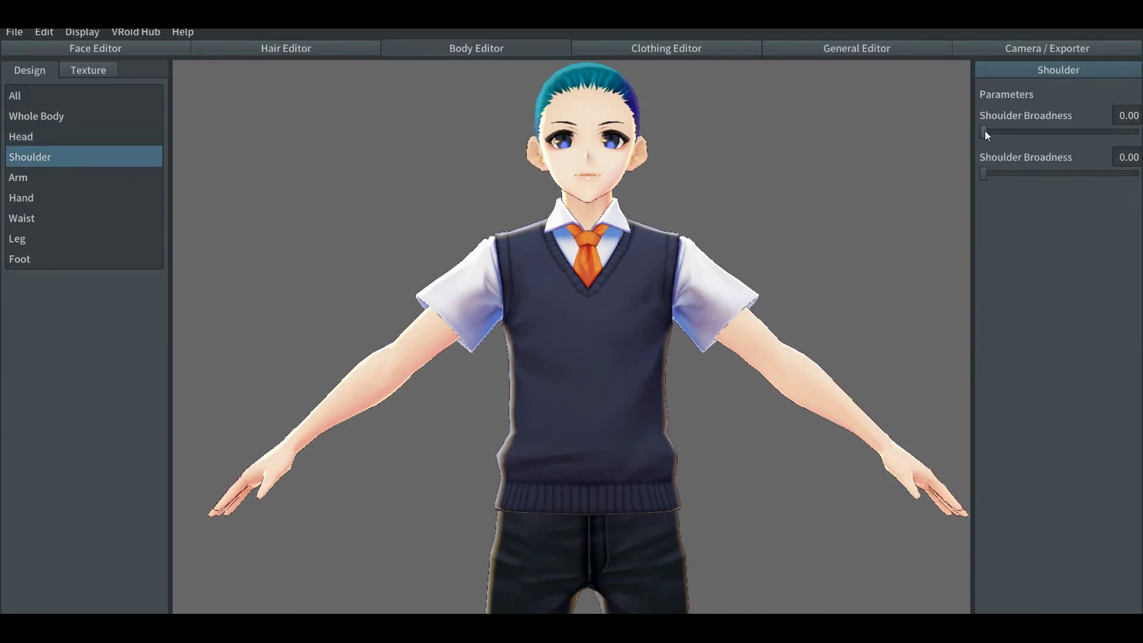
{"action": "left_click_drag", "start_coordinate": [985, 131], "coordinate": [1053, 133]}
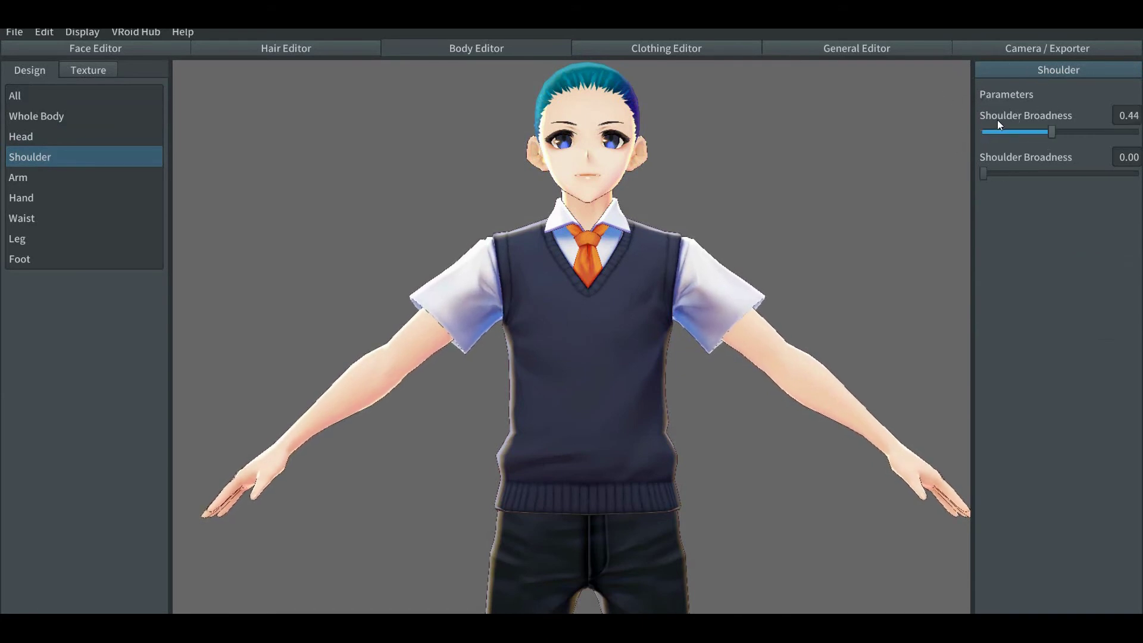
Set Arm Length (Upward) to 0.29 and Hand Size (Upward) to 0.20
{"action": "left_click", "coordinate": [32, 177]}
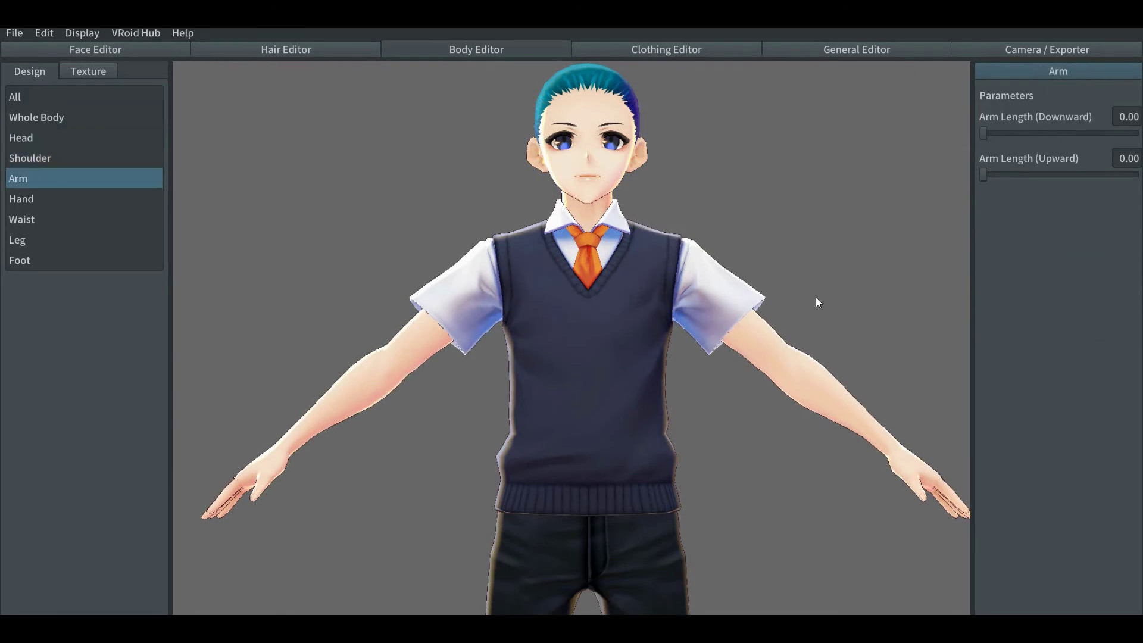
{"action": "left_click_drag", "start_coordinate": [984, 174], "coordinate": [1029, 176]}
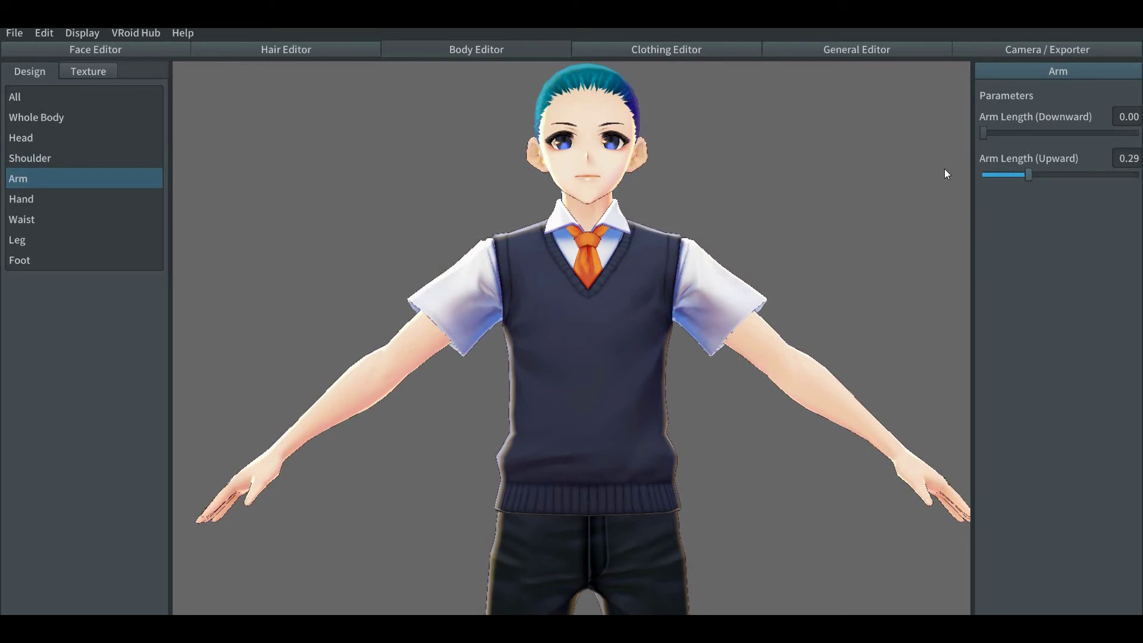
{"action": "left_click", "coordinate": [37, 199]}
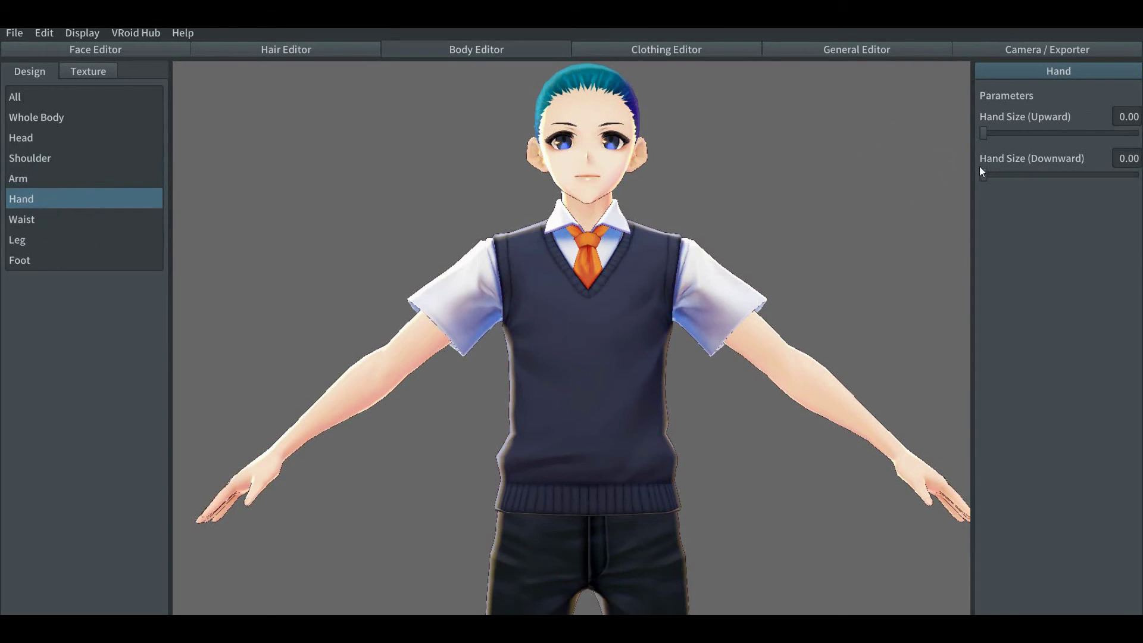
{"action": "left_click", "coordinate": [983, 135]}
{"action": "left_click_drag", "start_coordinate": [983, 136], "coordinate": [1015, 135]}
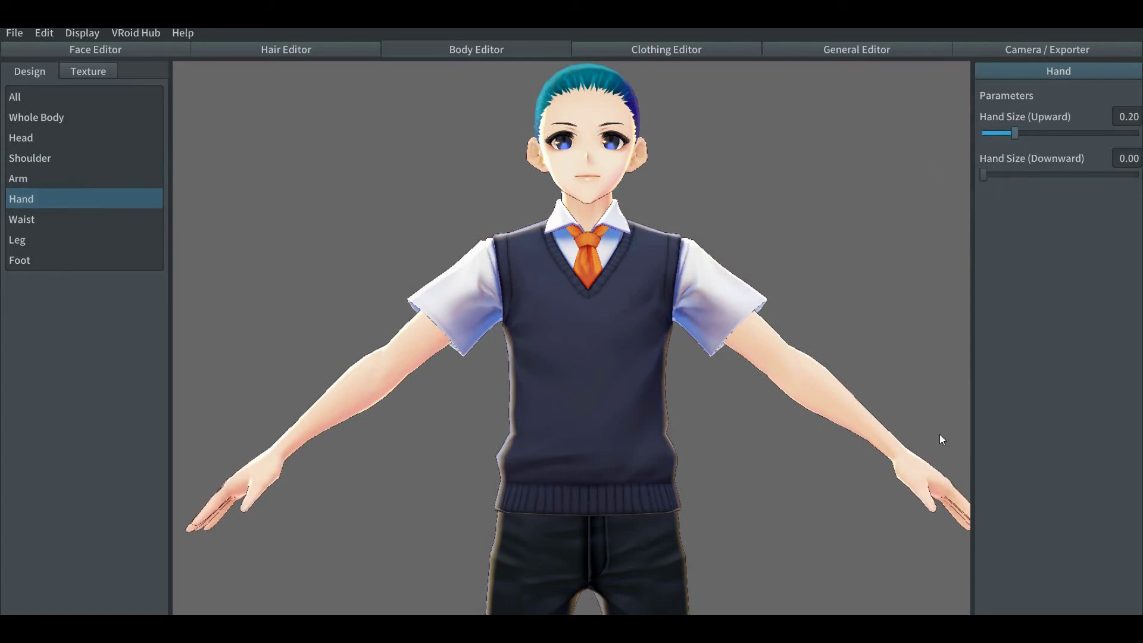
Bring up the Waist torso-length parameters
{"action": "left_click", "coordinate": [911, 466]}
{"action": "left_click", "coordinate": [24, 220]}
{"action": "left_click", "coordinate": [27, 202]}
{"action": "left_click", "coordinate": [23, 220]}
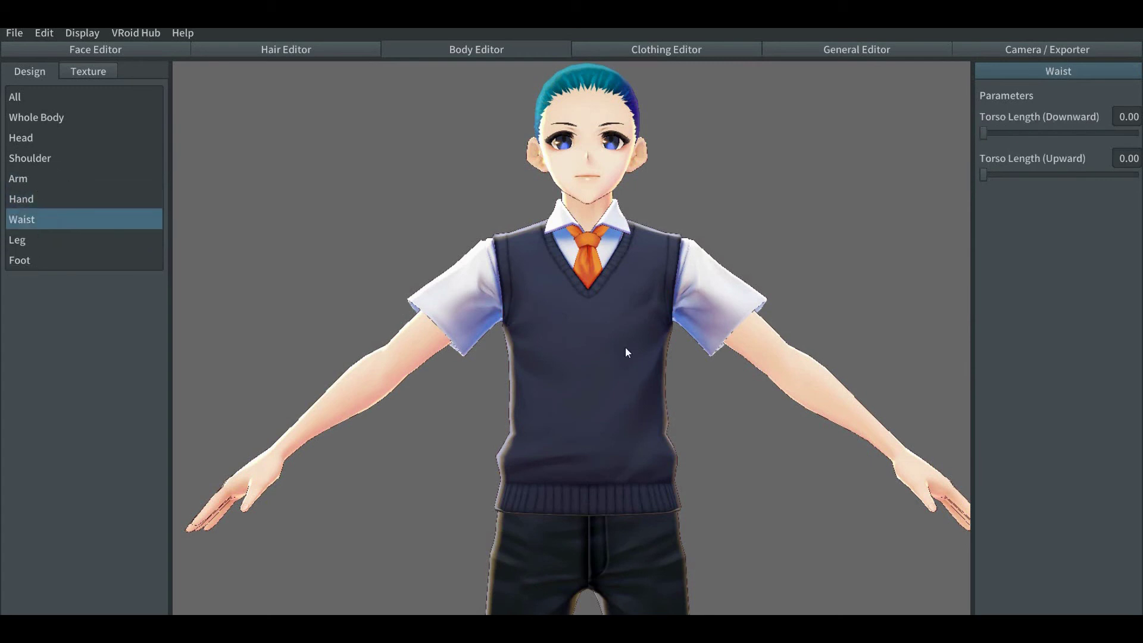
Set Torso Length (Upward) to 0.39 under Waist
{"action": "left_click", "coordinate": [974, 184]}
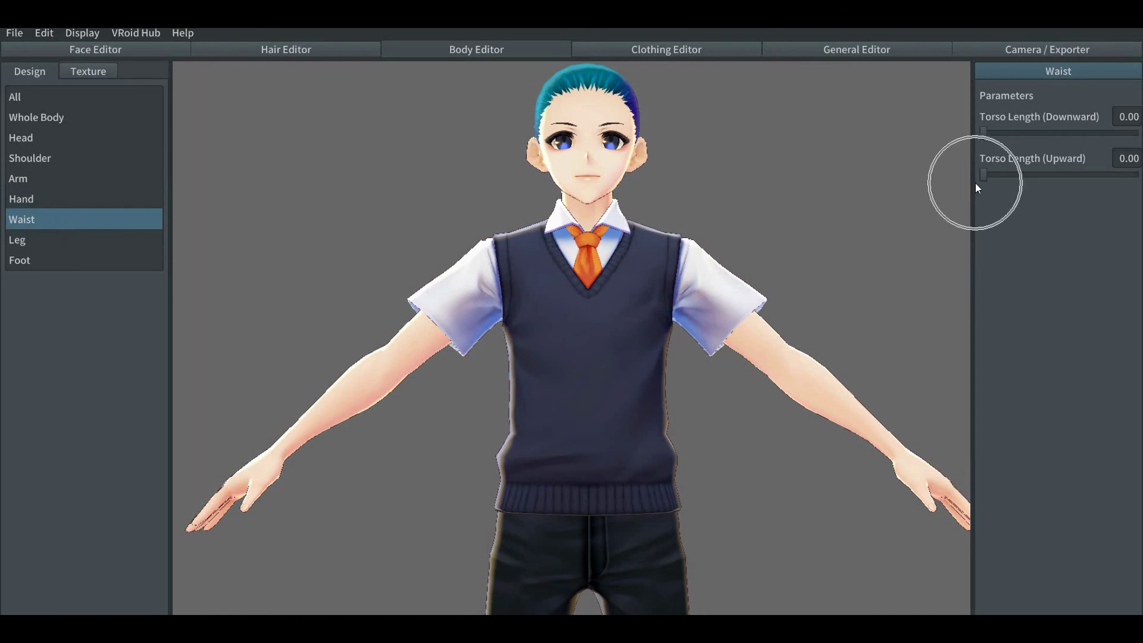
{"action": "left_click_drag", "start_coordinate": [985, 176], "coordinate": [1047, 177]}
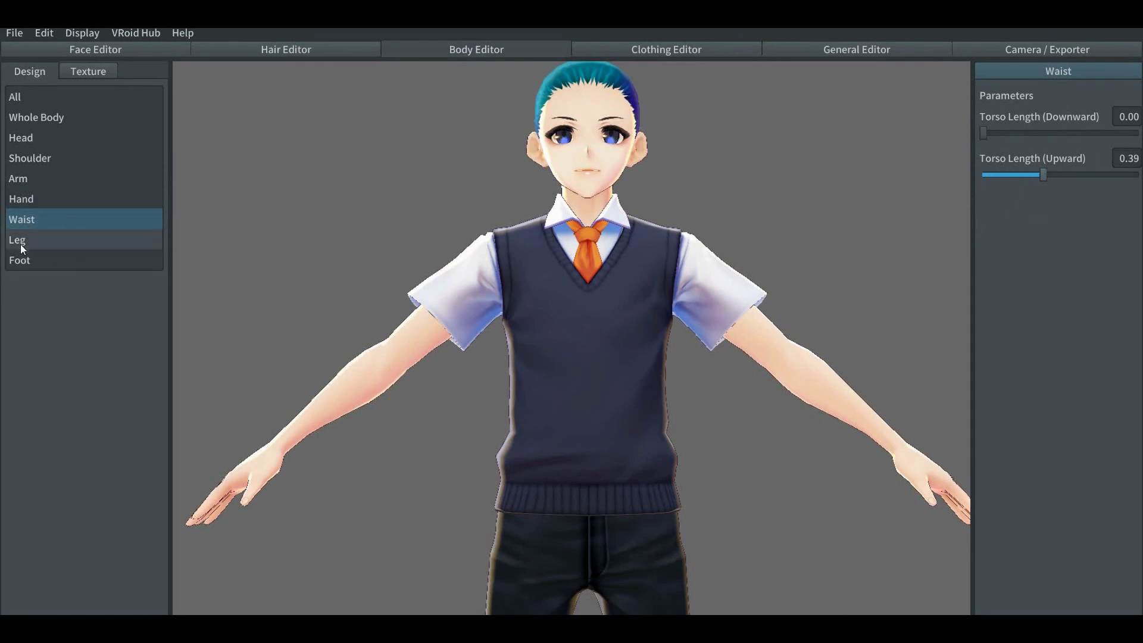
{"action": "left_click", "coordinate": [263, 221]}
{"action": "left_click", "coordinate": [179, 230]}
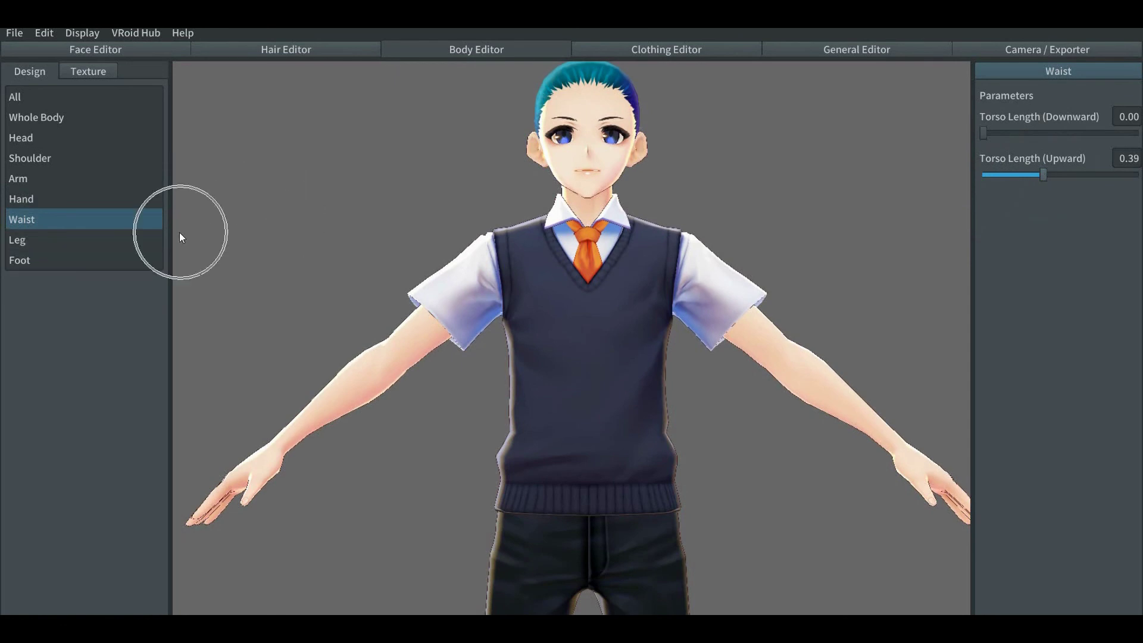
Set Leg Length (Upward) to 0.45 and bring up the Foot size settings
{"action": "left_click", "coordinate": [84, 237]}
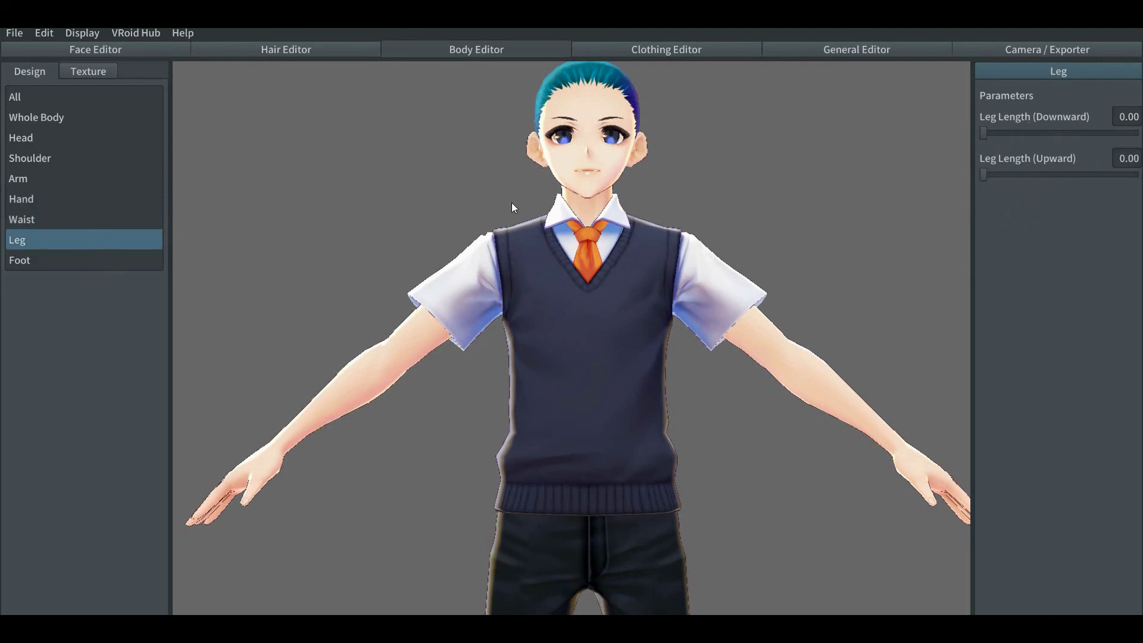
{"action": "left_click", "coordinate": [794, 202]}
{"action": "left_click", "coordinate": [956, 177]}
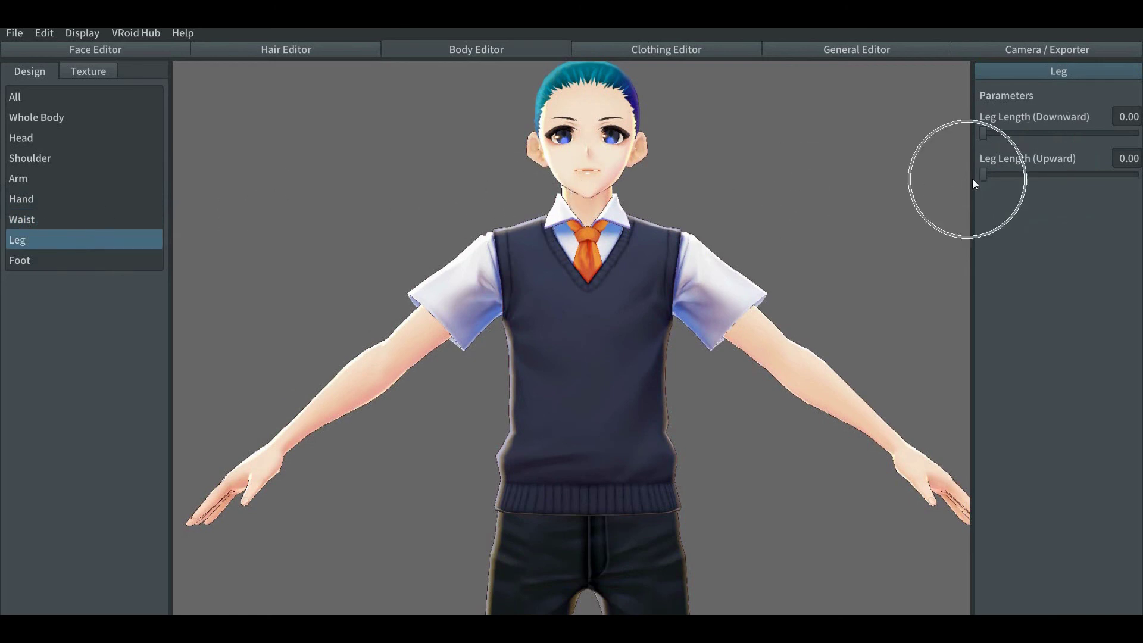
{"action": "left_click_drag", "start_coordinate": [983, 175], "coordinate": [1053, 183]}
{"action": "scroll", "coordinate": [666, 340], "scroll_direction": "down", "scroll_amount": 5}
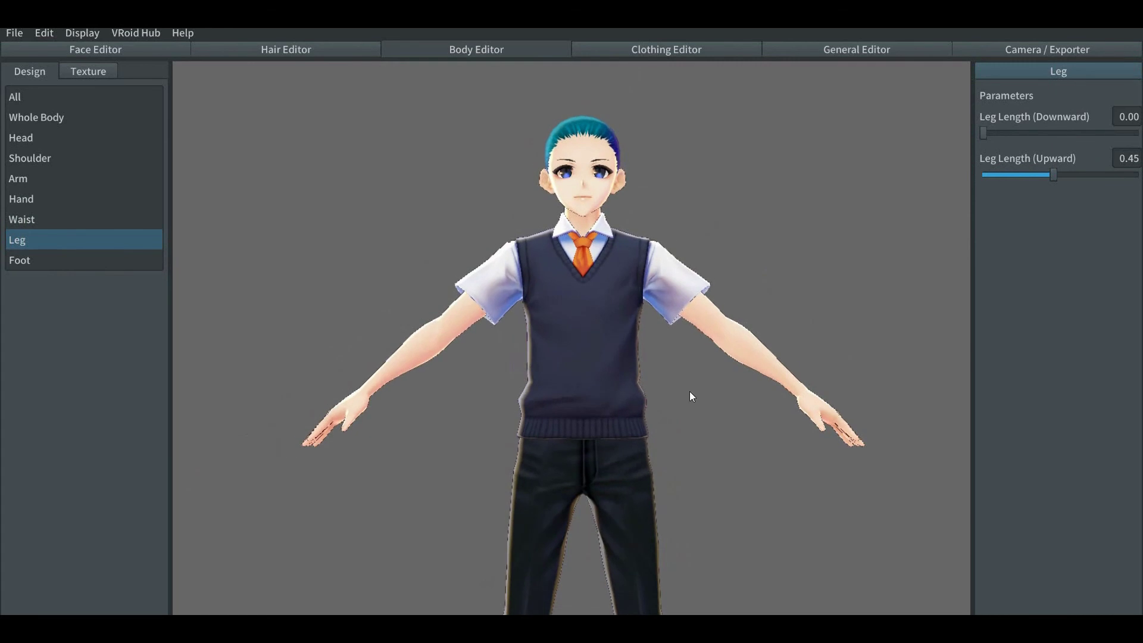
{"action": "left_click", "coordinate": [24, 260]}
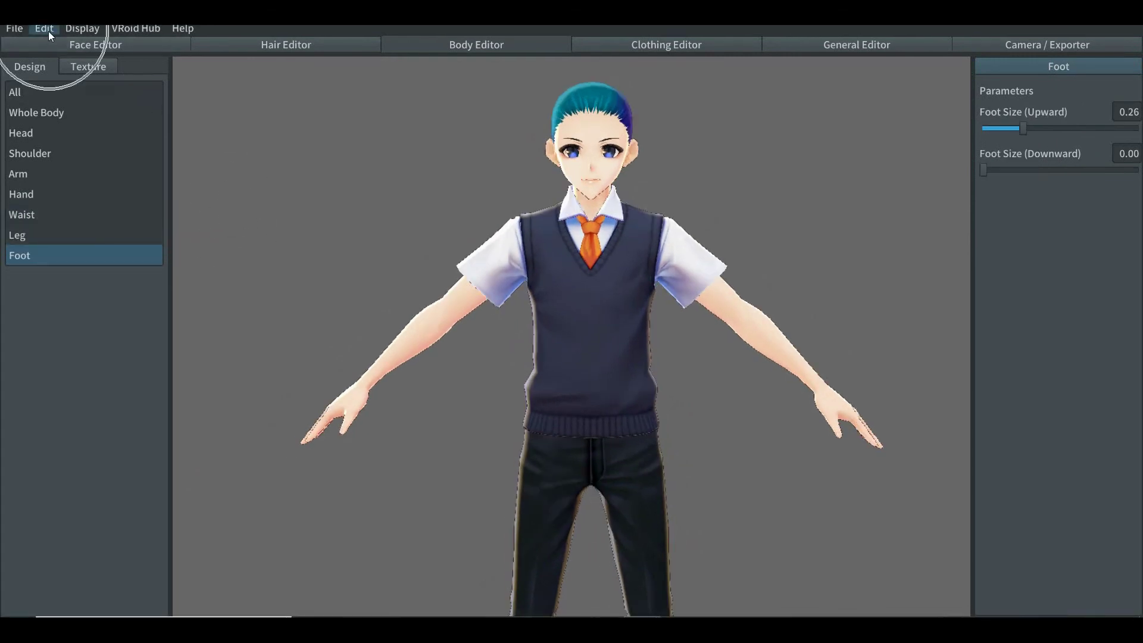
Open File > Save As to save the avatar as a copy
{"action": "left_click", "coordinate": [15, 30]}
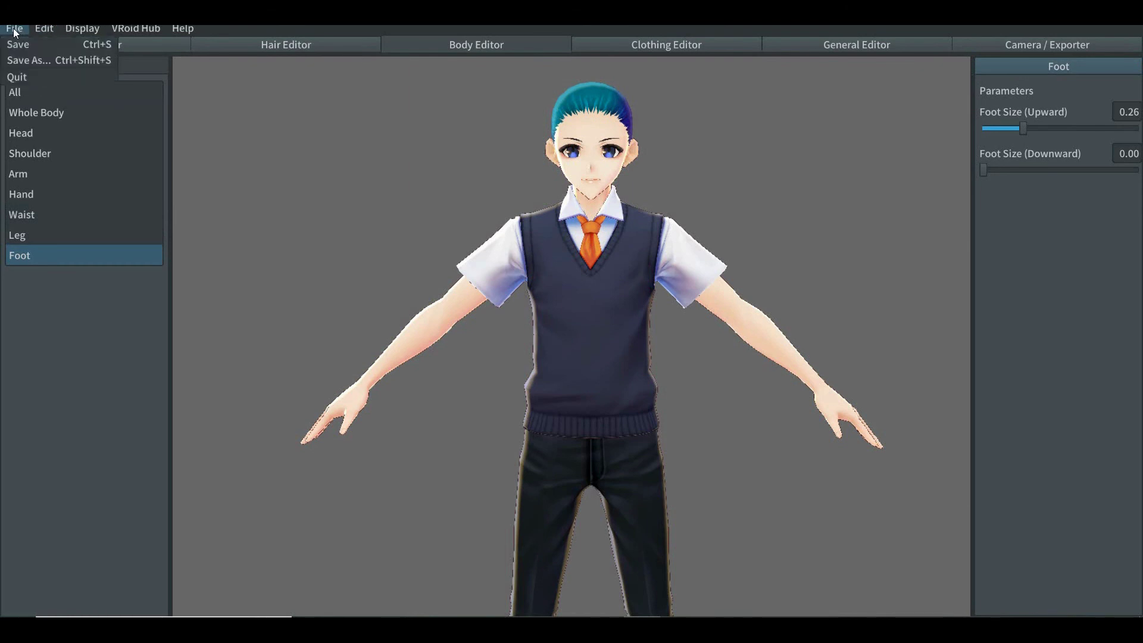
{"action": "left_click", "coordinate": [25, 62]}
{"action": "left_click", "coordinate": [25, 62]}
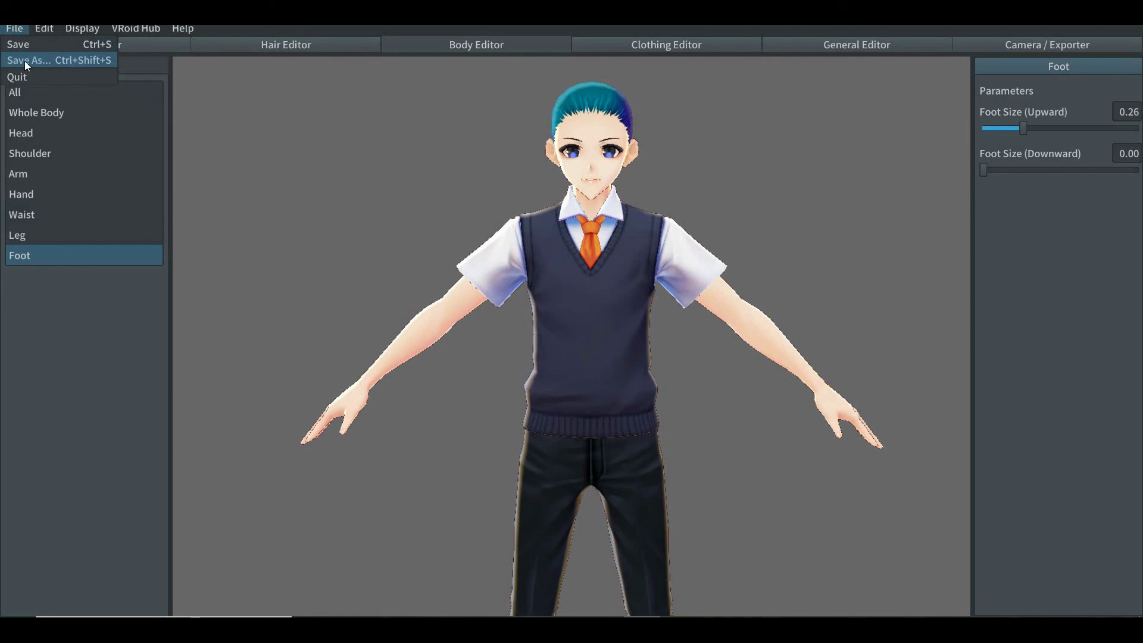
{"action": "left_click", "coordinate": [115, 70]}
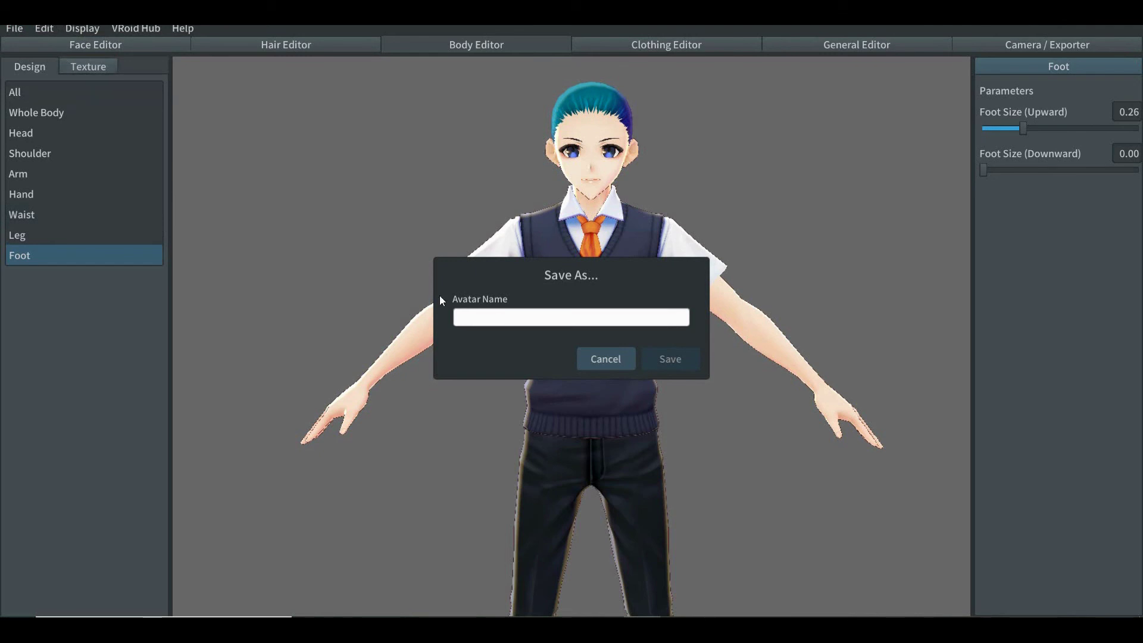
Enter a new avatar name beginning with 'Tutorial' in the Avatar Name field
{"action": "left_click", "coordinate": [487, 319]}
{"action": "left_click", "coordinate": [488, 324]}
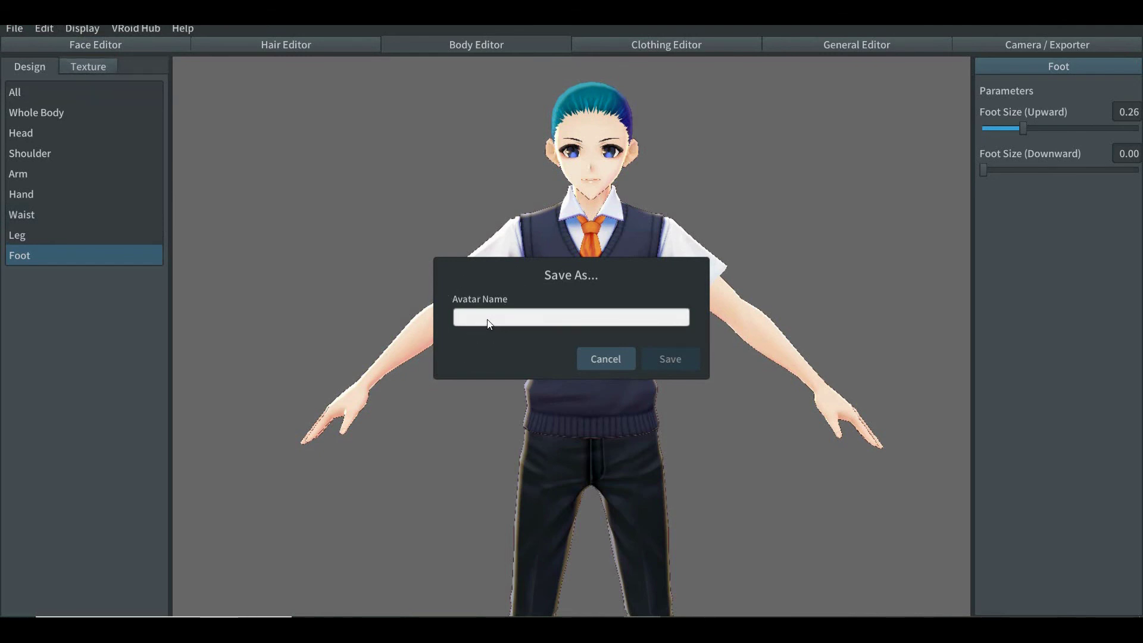
{"action": "type", "text": "Tuto"}
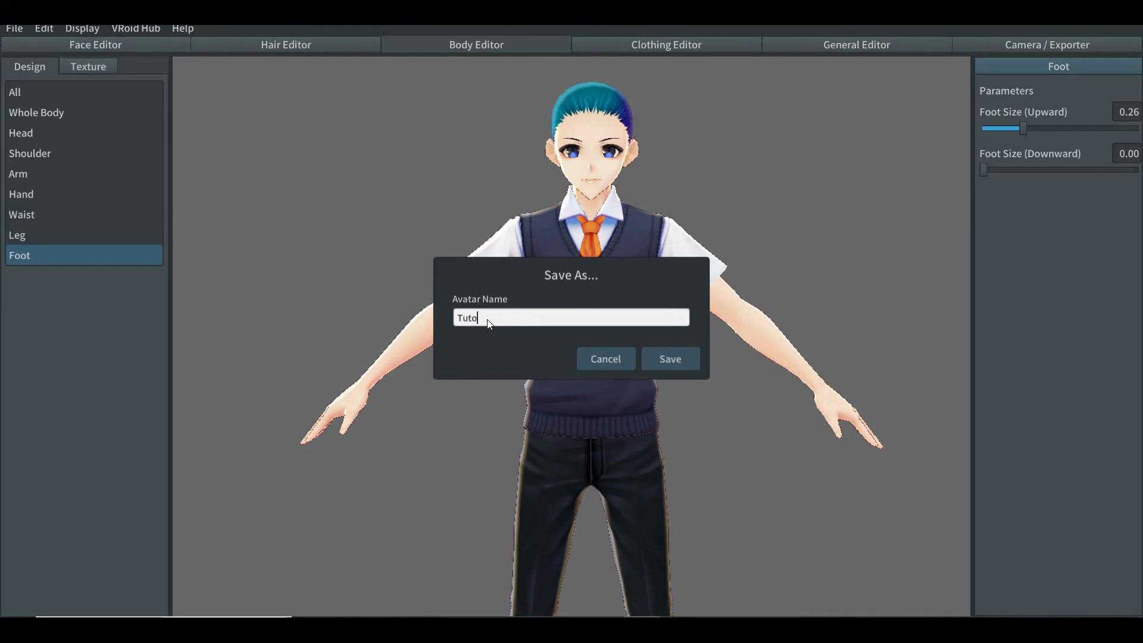
{"action": "type", "text": "rial Kur"}
{"action": "left_click", "coordinate": [488, 322]}
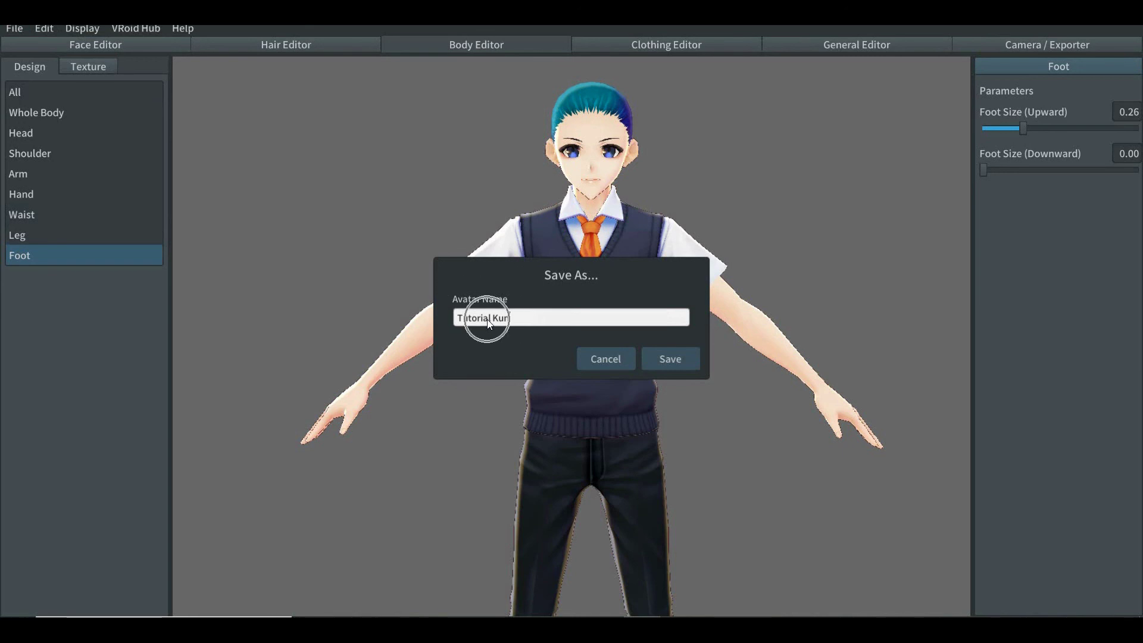